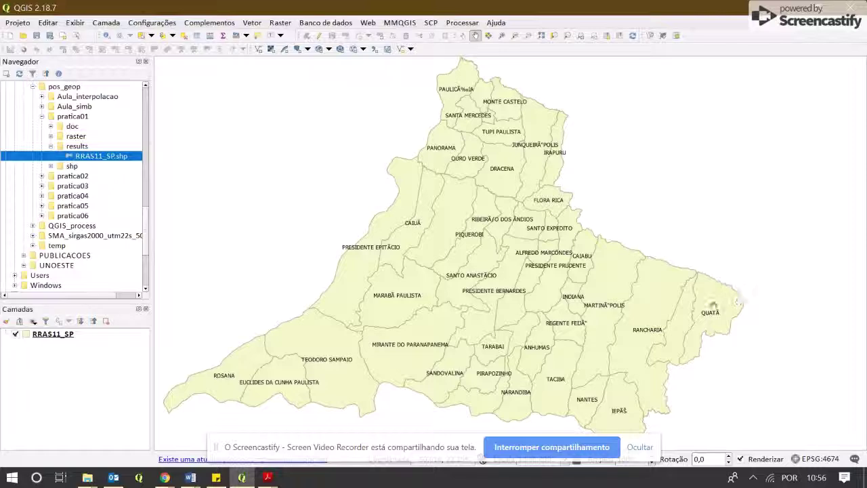
Examine the attribute table of the RRAS11_SP layer, widening the NM_MUNICIP and CD_GEOCMU columns to read them in full
{"action": "left_click_drag", "start_coordinate": [709, 312], "coordinate": [701, 321]}
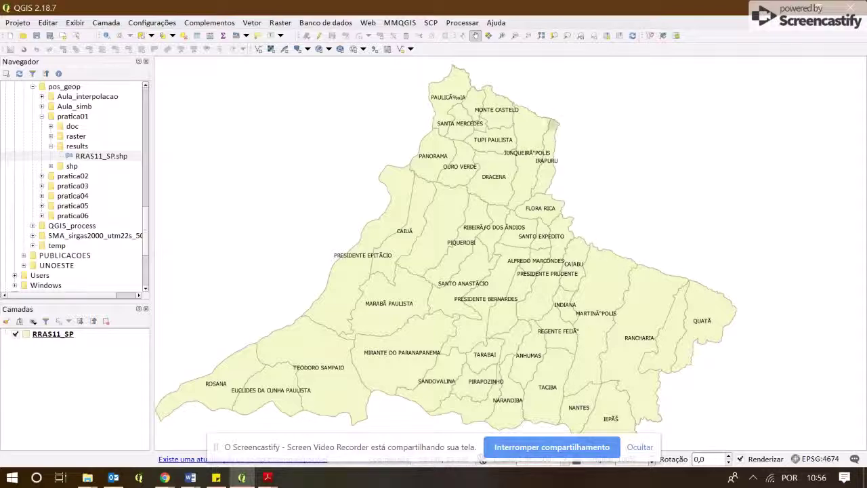
{"action": "mouse_move", "coordinate": [387, 127]}
{"action": "left_mouse_down"}
{"action": "mouse_move", "coordinate": [393, 112]}
{"action": "mouse_move", "coordinate": [392, 120]}
{"action": "left_mouse_up"}
{"action": "left_click", "coordinate": [58, 332]}
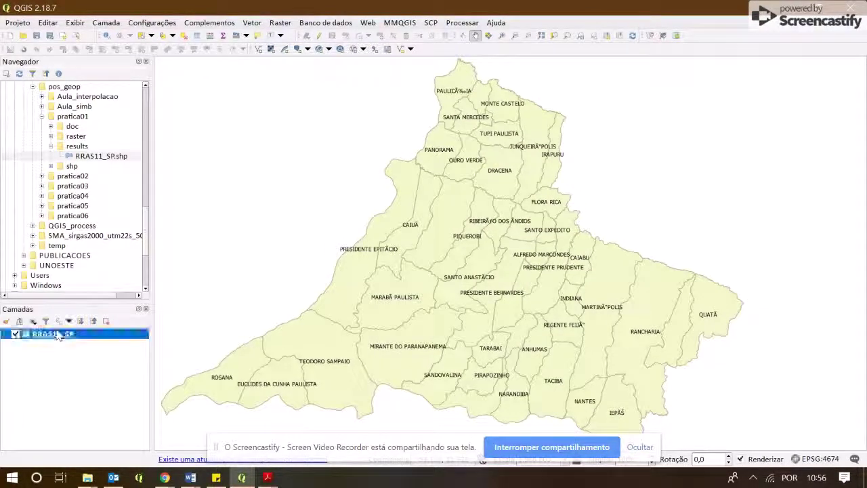
{"action": "right_click", "coordinate": [57, 332]}
{"action": "left_click", "coordinate": [162, 218]}
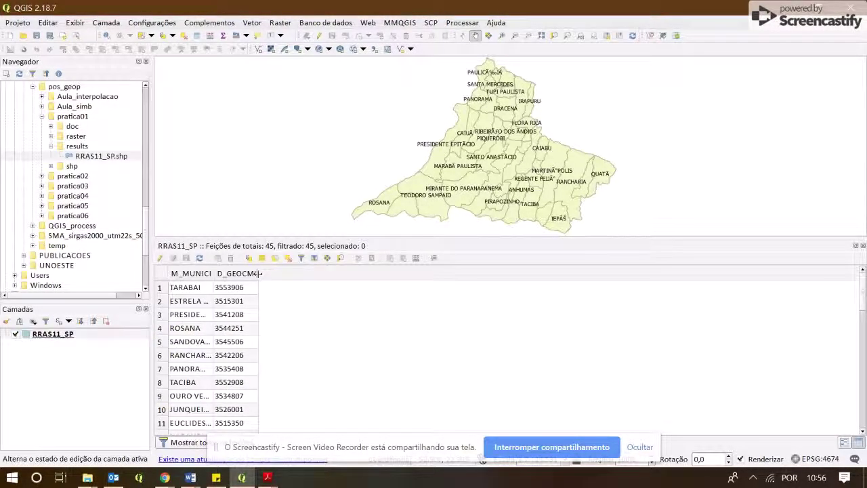
{"action": "left_click_drag", "start_coordinate": [258, 273], "coordinate": [315, 274]}
{"action": "left_click_drag", "start_coordinate": [212, 272], "coordinate": [256, 272]}
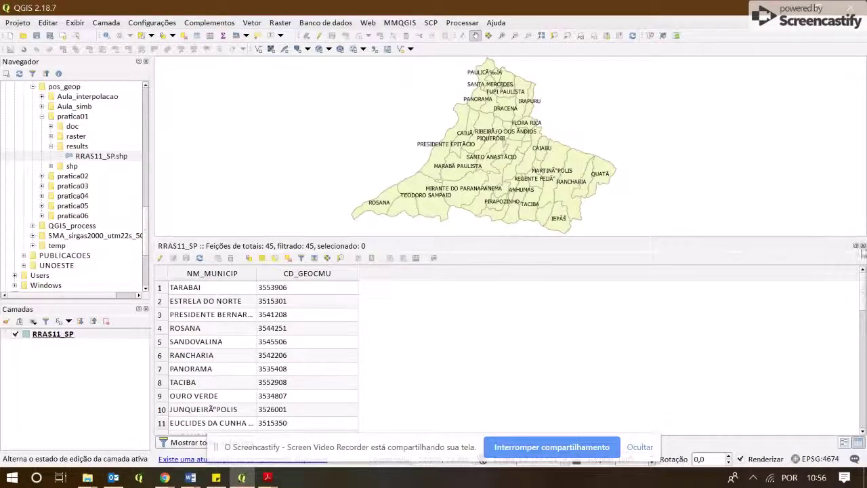
{"action": "left_click", "coordinate": [862, 245]}
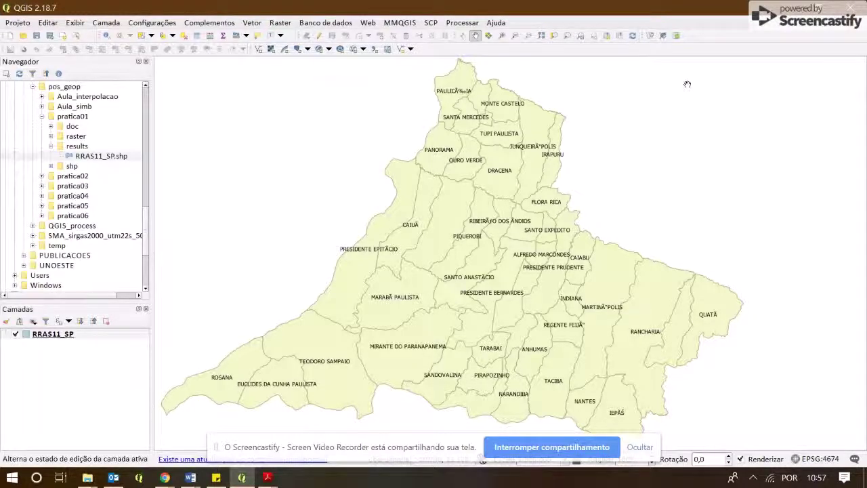
Open the Dissolve geoprocessing tool for the RRAS11_SP layer
{"action": "left_click", "coordinate": [252, 22]}
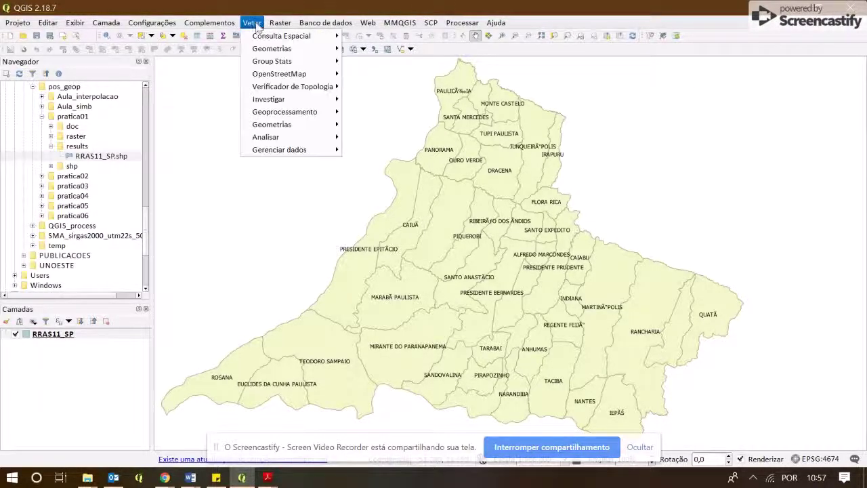
{"action": "mouse_move", "coordinate": [334, 114]}
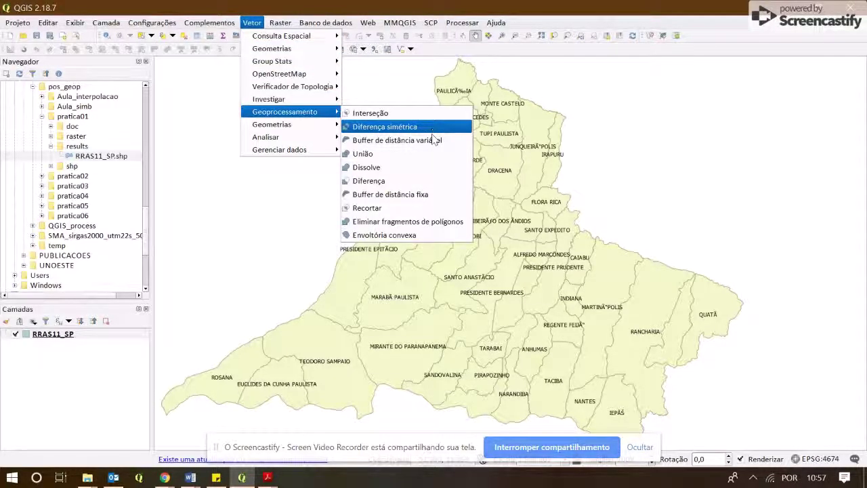
{"action": "left_click", "coordinate": [397, 168]}
{"action": "left_click_drag", "start_coordinate": [386, 42], "coordinate": [434, 34]}
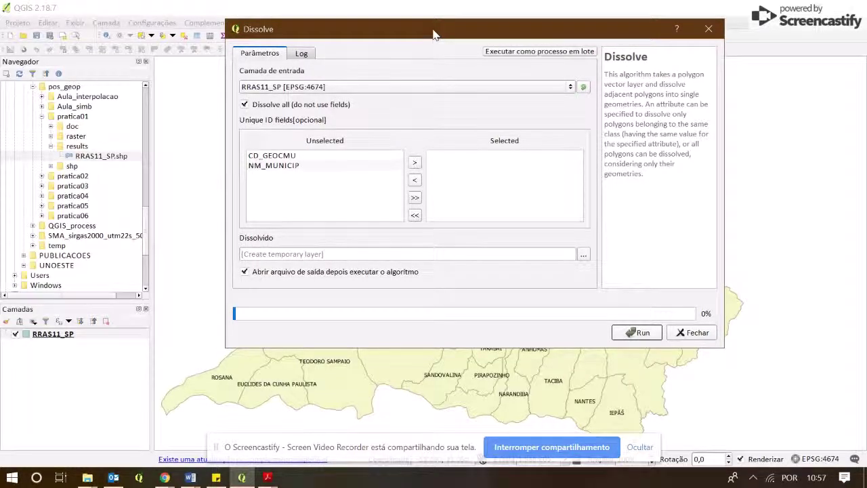
{"action": "left_click_drag", "start_coordinate": [426, 28], "coordinate": [417, 89]}
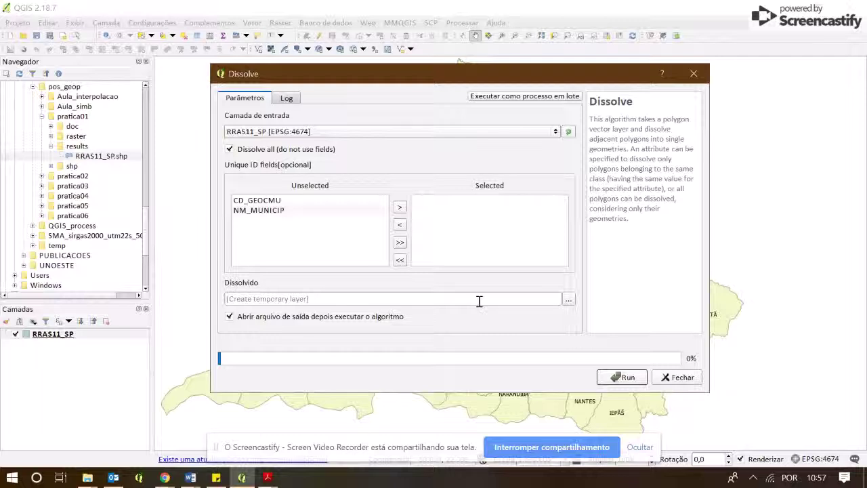
Choose to save the dissolved output to a file in the folder C:\TRABALHO\GEOPROCESSAMENTO\pos_geop\pratica01\results
{"action": "left_click", "coordinate": [568, 301]}
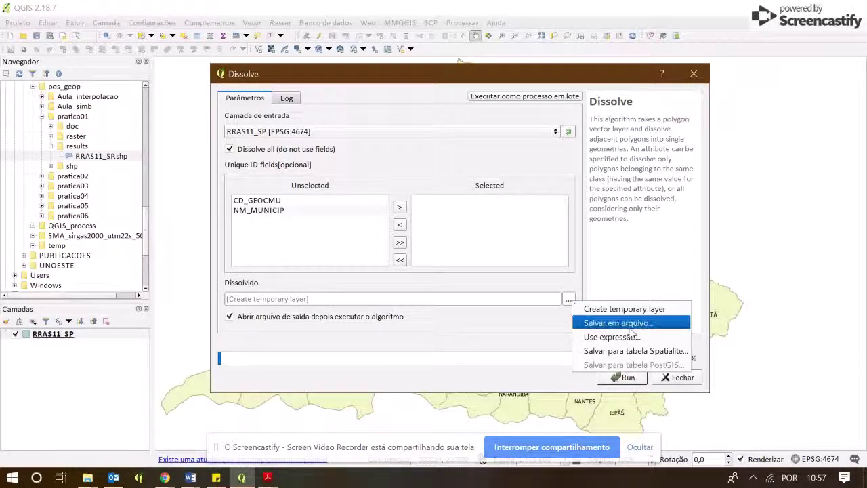
{"action": "left_click", "coordinate": [684, 329]}
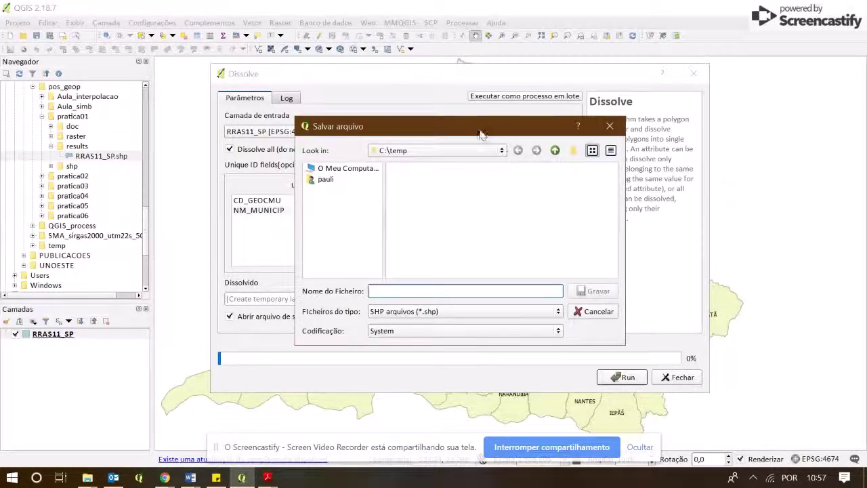
{"action": "left_click_drag", "start_coordinate": [480, 132], "coordinate": [446, 110]}
{"action": "left_click", "coordinate": [434, 135]}
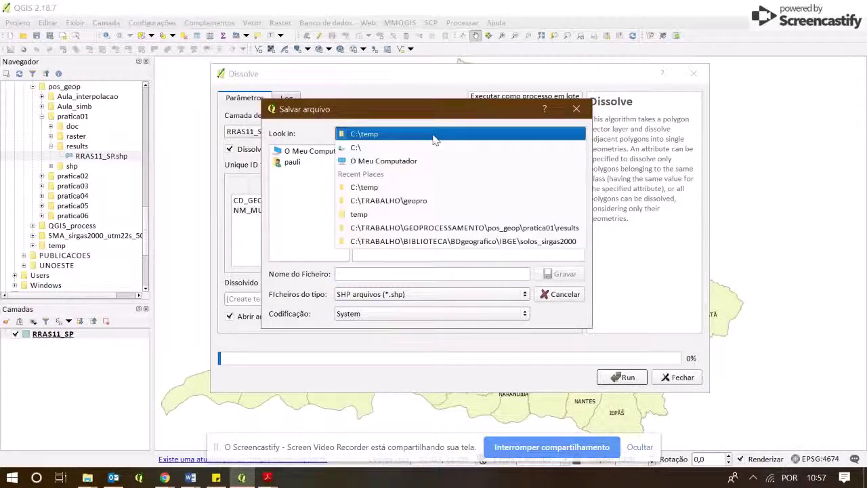
{"action": "left_click", "coordinate": [374, 200]}
{"action": "left_click", "coordinate": [386, 134]}
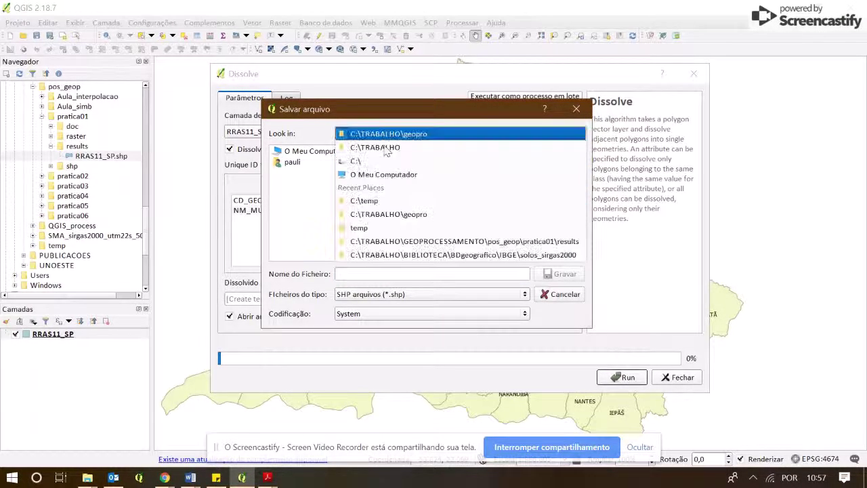
{"action": "left_click", "coordinate": [371, 151]}
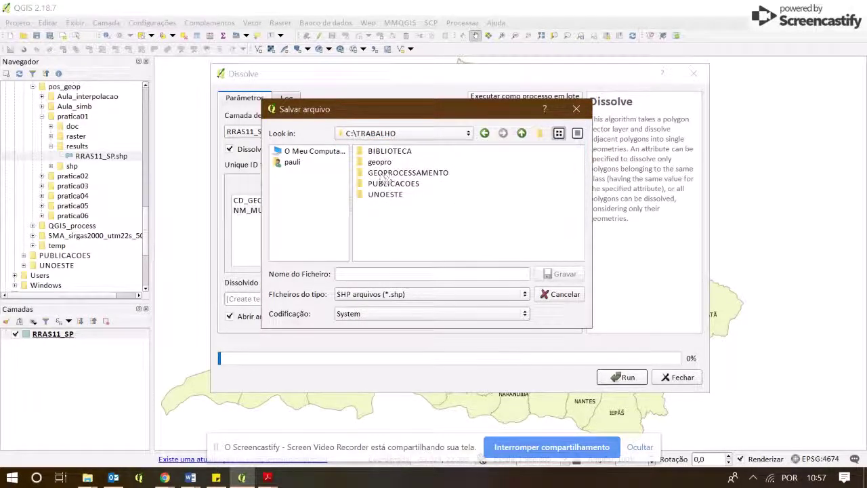
{"action": "double_click", "coordinate": [384, 173]}
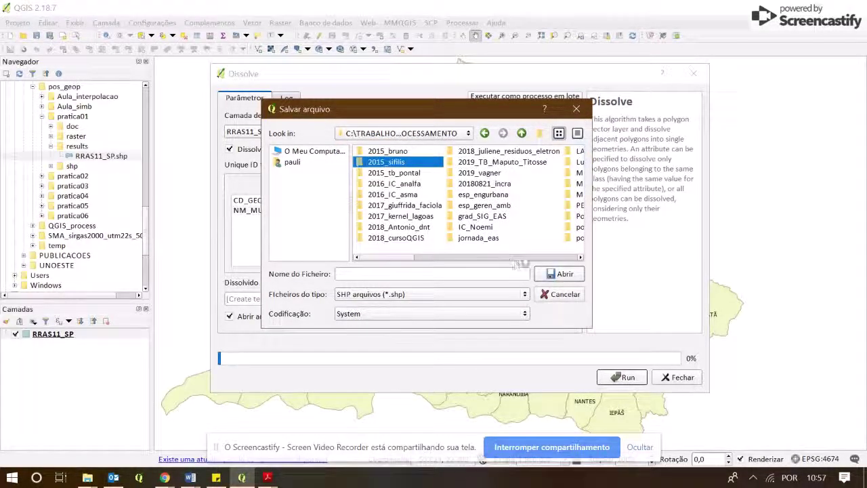
{"action": "left_click", "coordinate": [512, 257]}
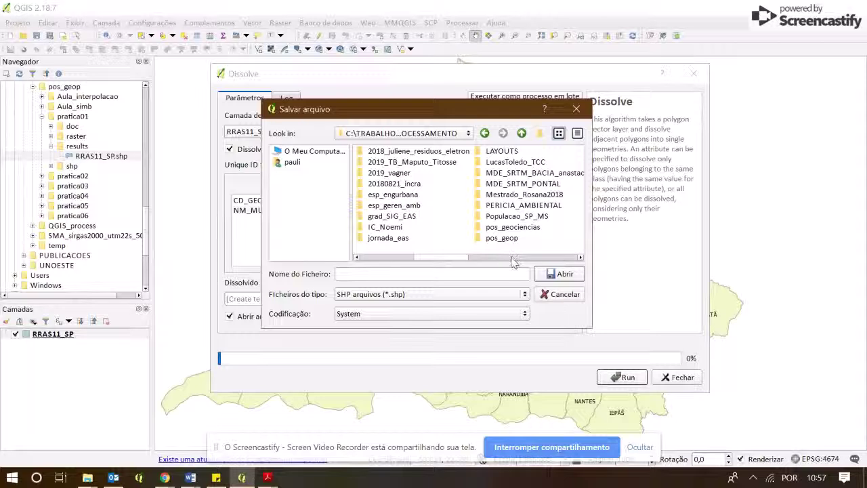
{"action": "double_click", "coordinate": [501, 238]}
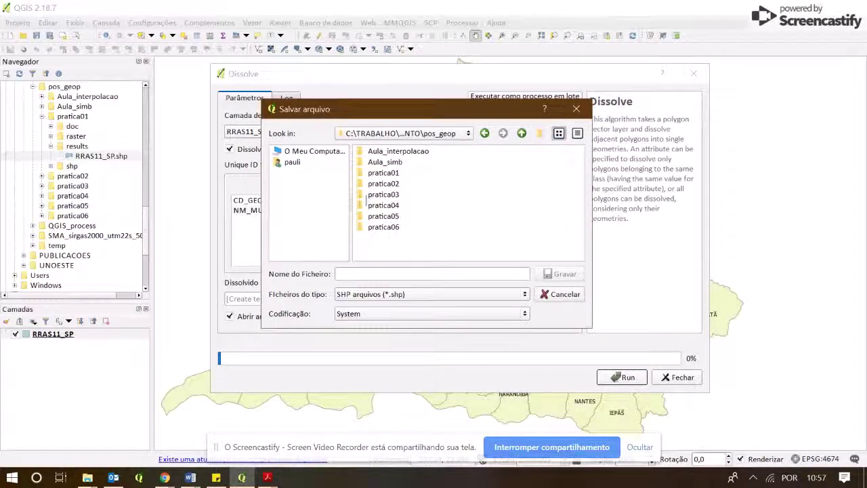
{"action": "double_click", "coordinate": [379, 173]}
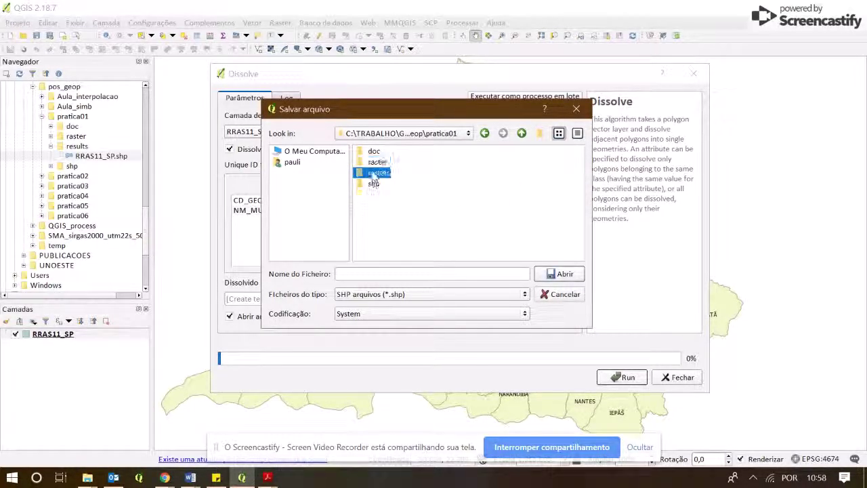
{"action": "double_click", "coordinate": [376, 174]}
Name the dissolved output shapefile limite_rras11 and confirm it as the save file
{"action": "left_click", "coordinate": [413, 273]}
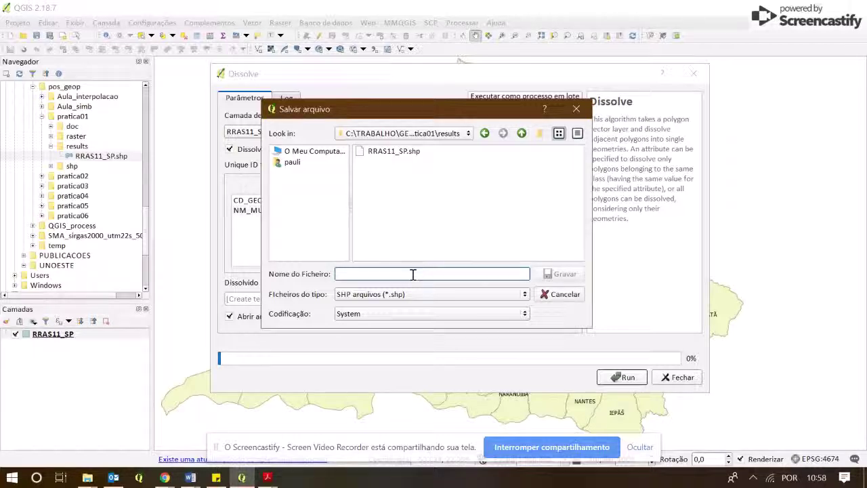
{"action": "type", "text": "lim"}
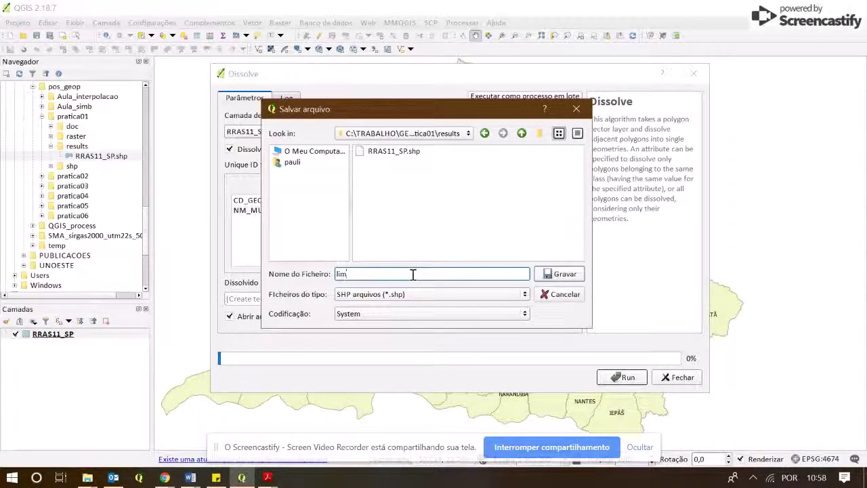
{"action": "type", "text": "ite_rra"}
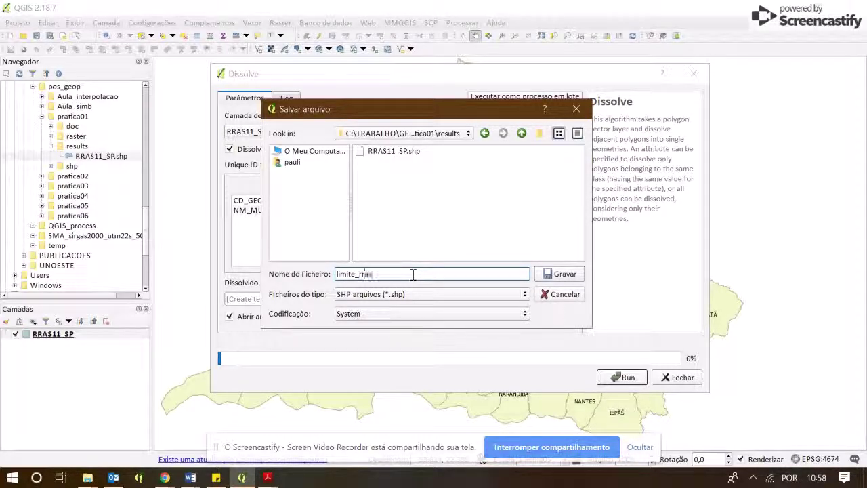
{"action": "type", "text": "s11"}
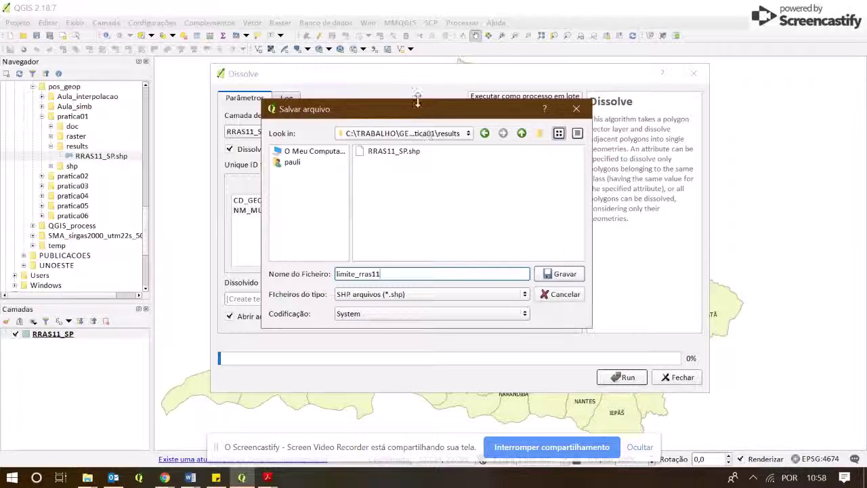
{"action": "left_click_drag", "start_coordinate": [414, 109], "coordinate": [400, 99]}
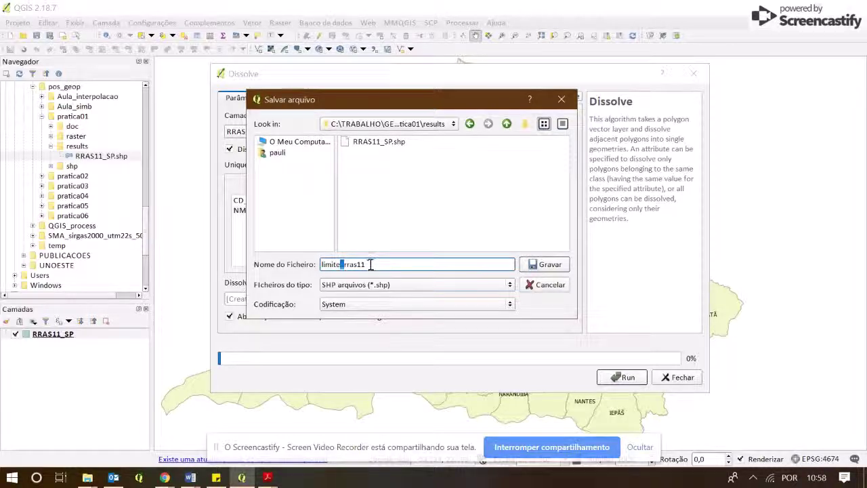
{"action": "left_click", "coordinate": [371, 264]}
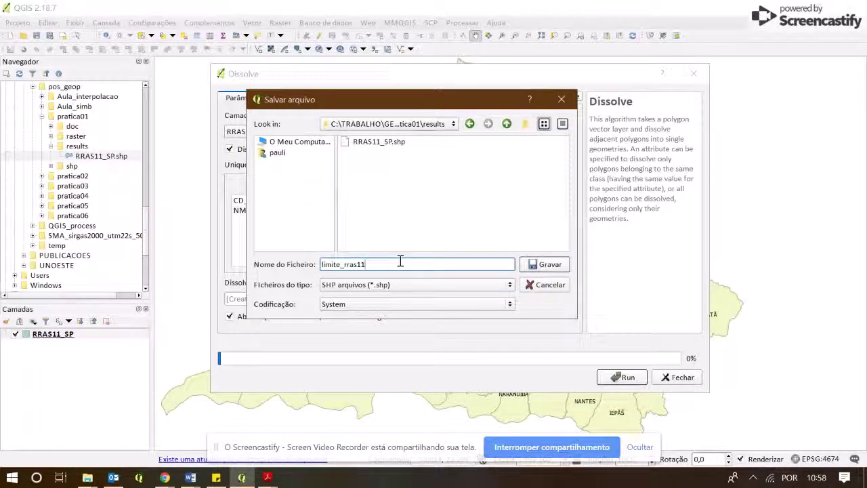
{"action": "left_click_drag", "start_coordinate": [390, 261], "coordinate": [313, 264]}
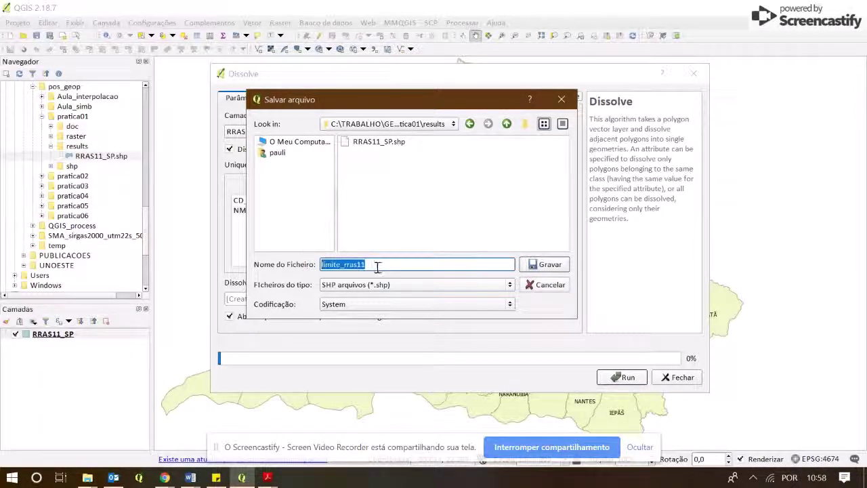
{"action": "left_click_drag", "start_coordinate": [369, 264], "coordinate": [339, 264]}
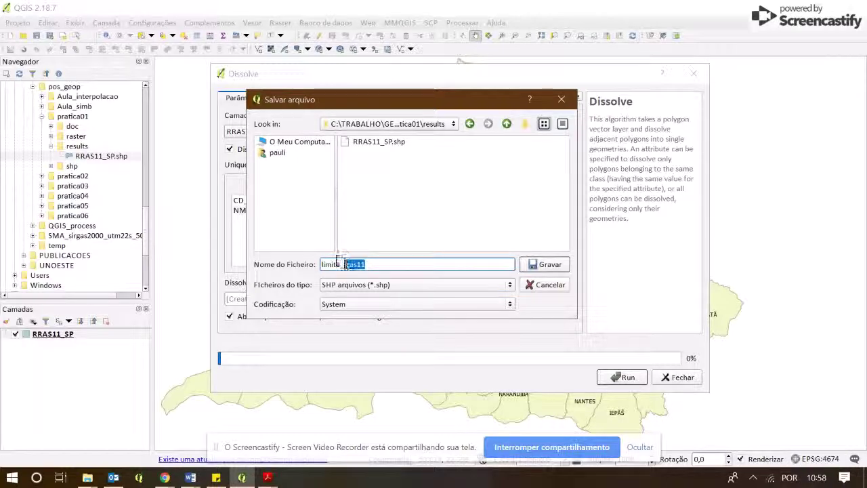
{"action": "left_click", "coordinate": [551, 266]}
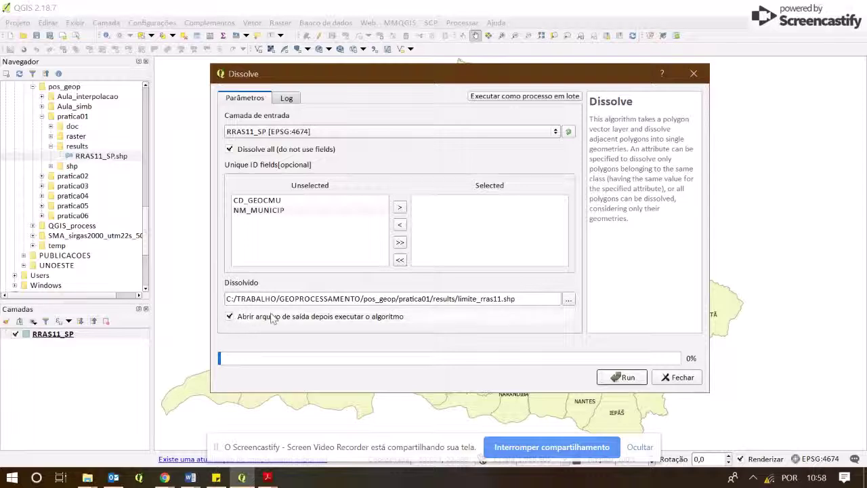
Run the Dissolve on all RRAS11_SP polygons without automatically opening the output file, and close the tool
{"action": "left_click", "coordinate": [229, 316]}
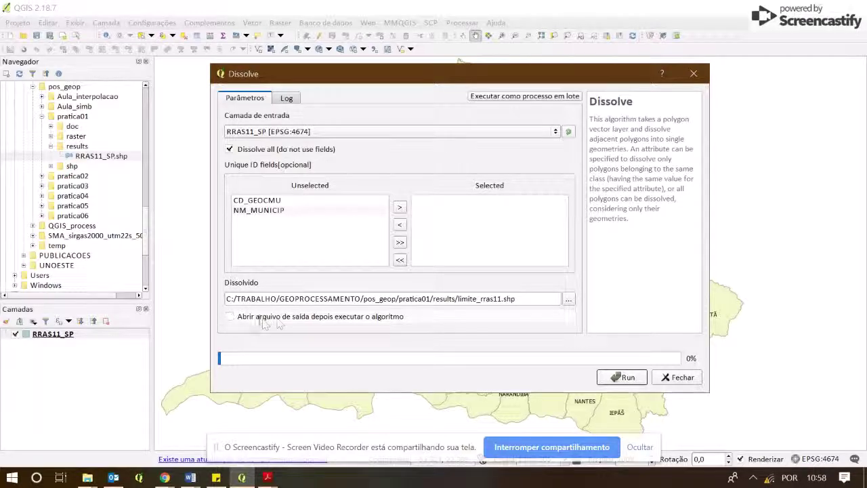
{"action": "left_click", "coordinate": [628, 377]}
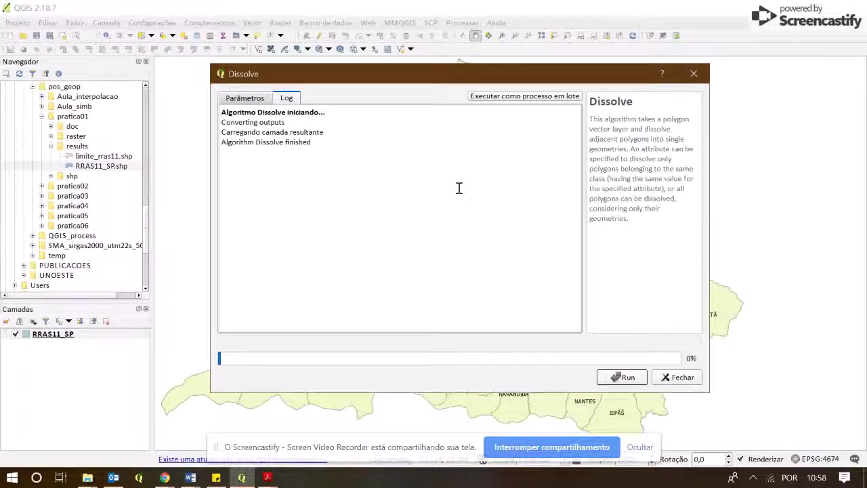
{"action": "left_click_drag", "start_coordinate": [310, 142], "coordinate": [219, 145]}
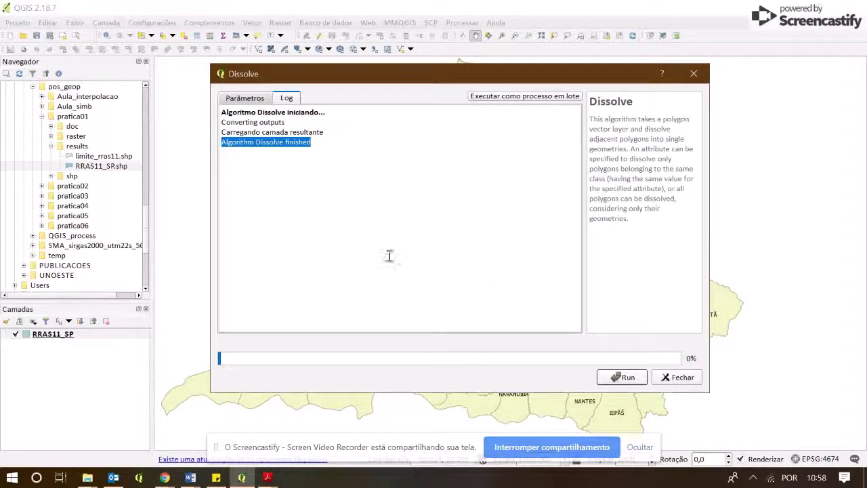
{"action": "left_click", "coordinate": [682, 383]}
Add limite_rras11.shp from the results folder to the map and hide the RRAS11_SP layer
{"action": "left_click", "coordinate": [101, 156]}
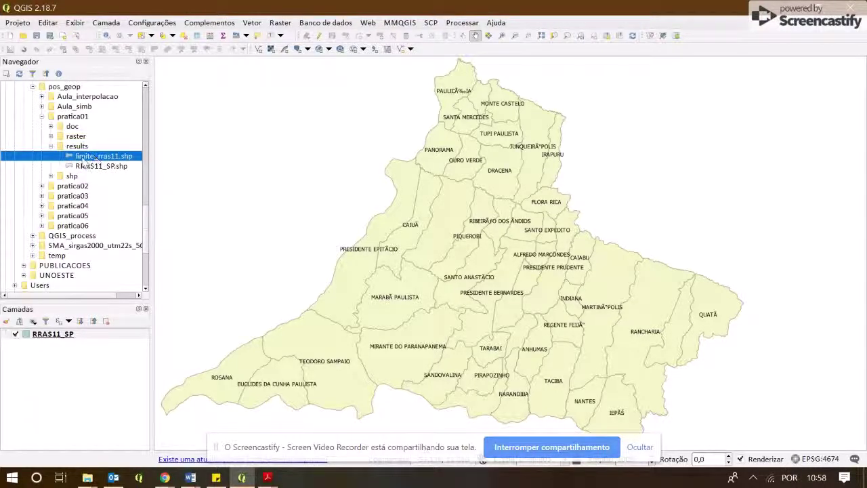
{"action": "left_click_drag", "start_coordinate": [81, 158], "coordinate": [280, 140]}
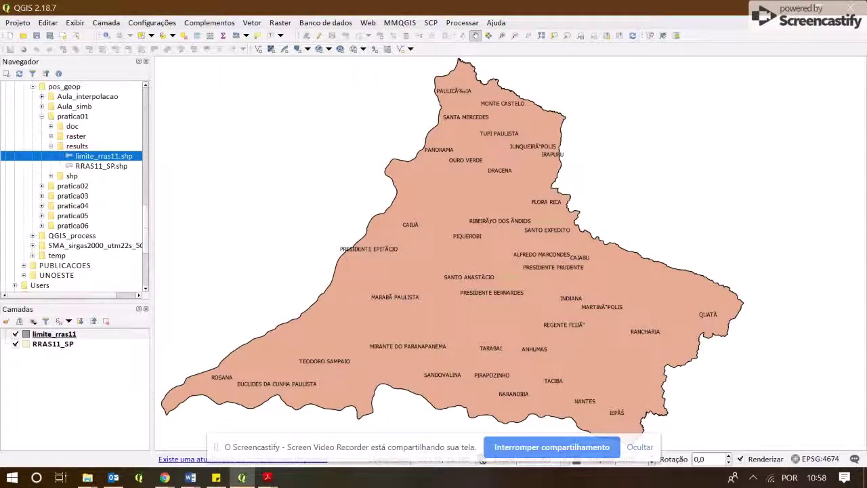
{"action": "left_click", "coordinate": [15, 344]}
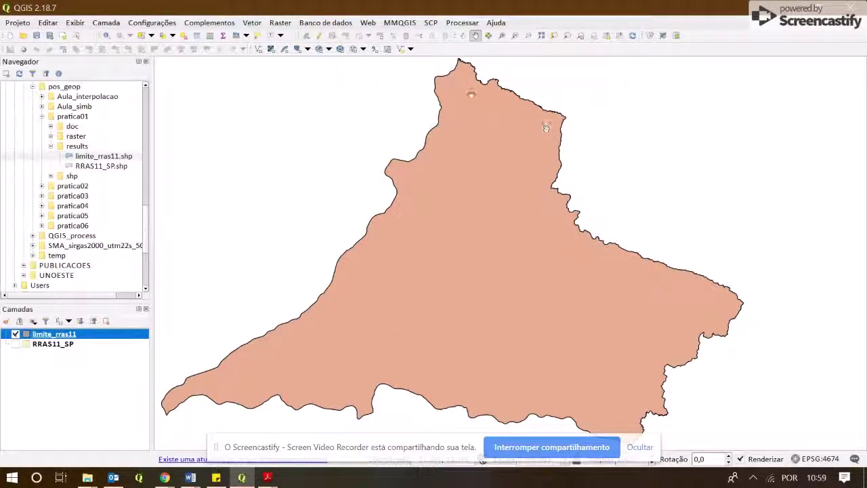
Set the simple fill of the limite_rras11 layer's style to transparent
{"action": "right_click", "coordinate": [54, 334]}
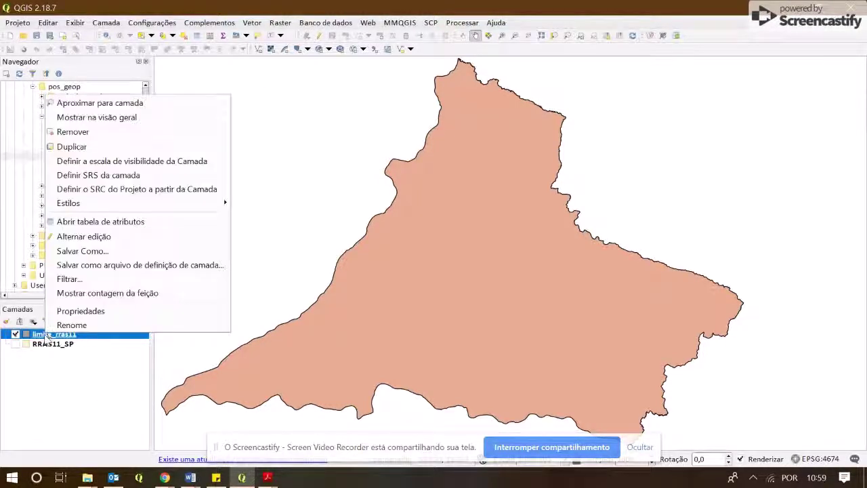
{"action": "left_click", "coordinate": [88, 309]}
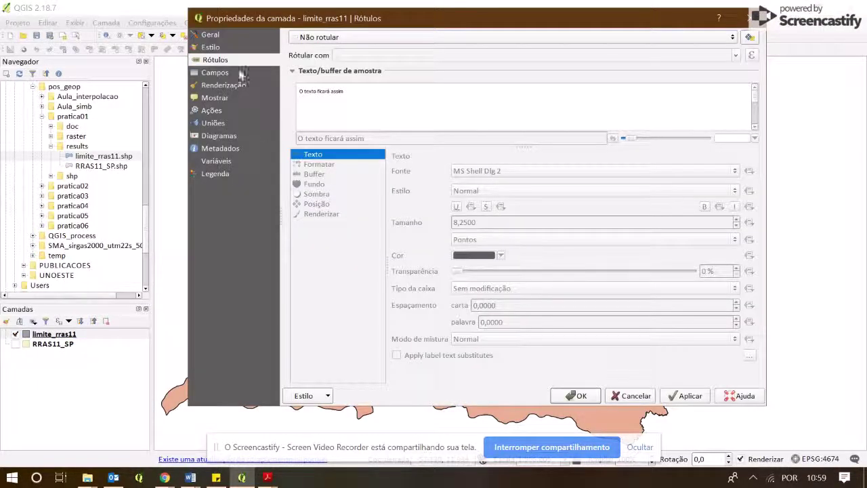
{"action": "left_click", "coordinate": [211, 46]}
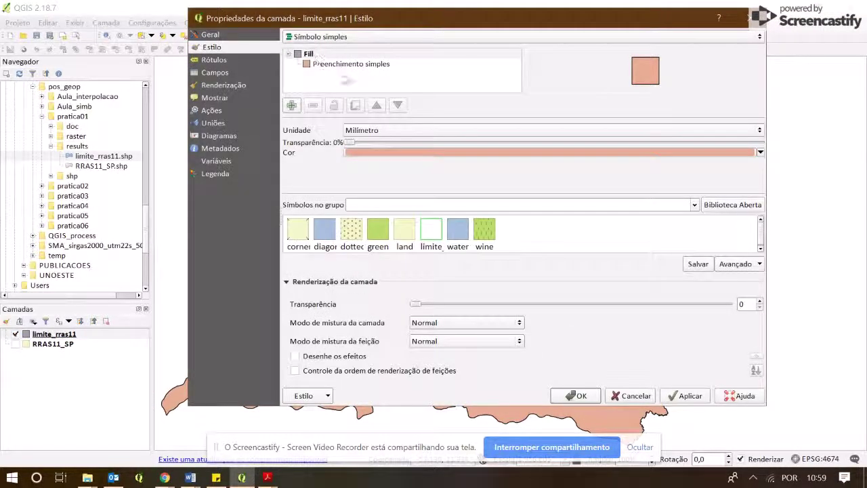
{"action": "left_click", "coordinate": [358, 65]}
{"action": "left_click", "coordinate": [729, 151]}
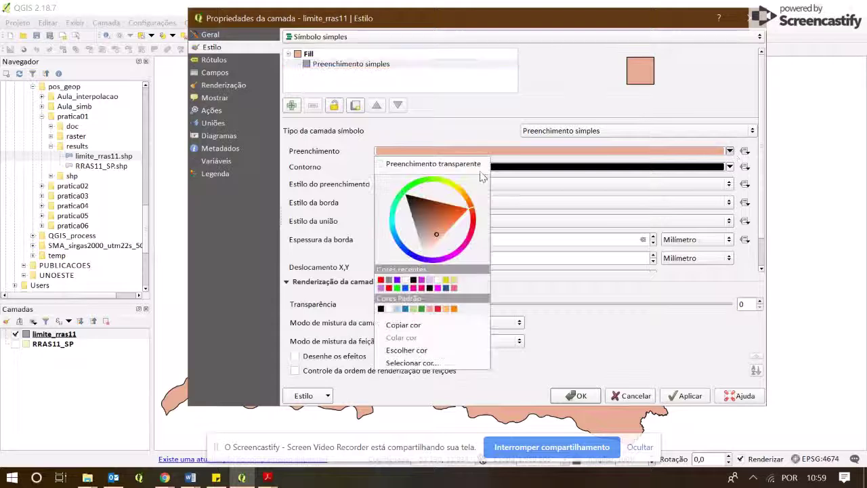
{"action": "left_click", "coordinate": [428, 166]}
Set the limite_rras11 outline to red #ff0000 with a border width of 1 mm and accept the style
{"action": "left_click", "coordinate": [619, 170]}
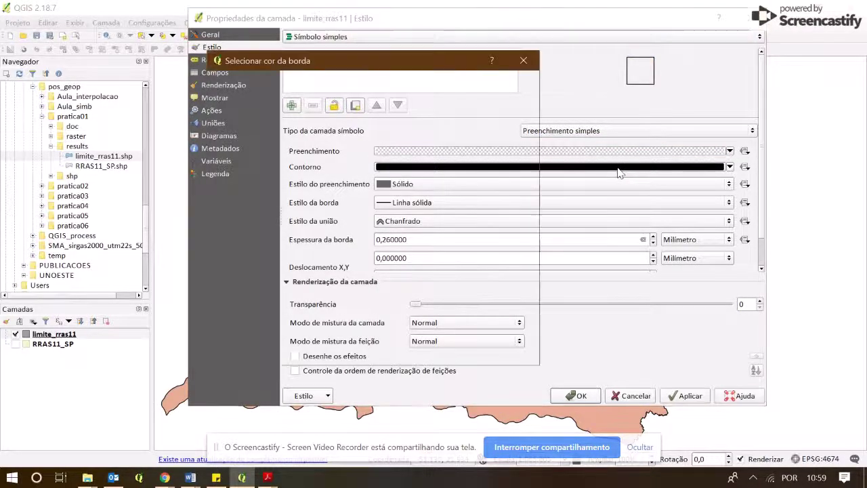
{"action": "left_click", "coordinate": [257, 120]}
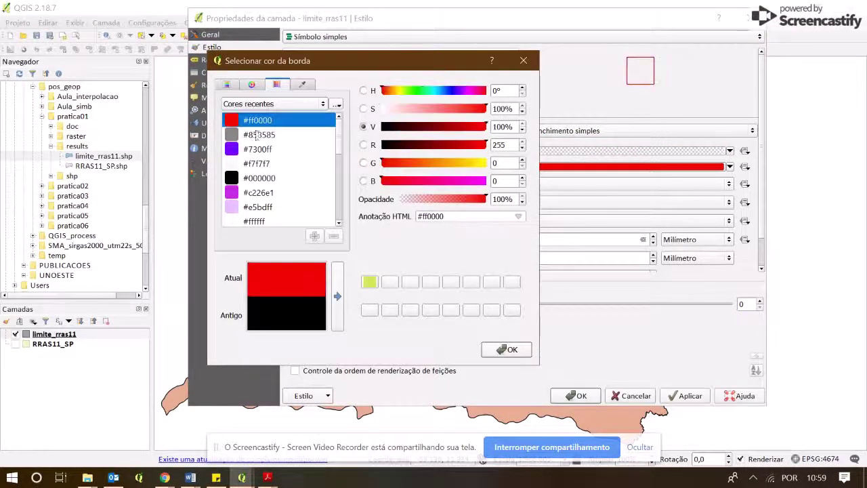
{"action": "left_click", "coordinate": [509, 349]}
{"action": "double_click", "coordinate": [406, 239]}
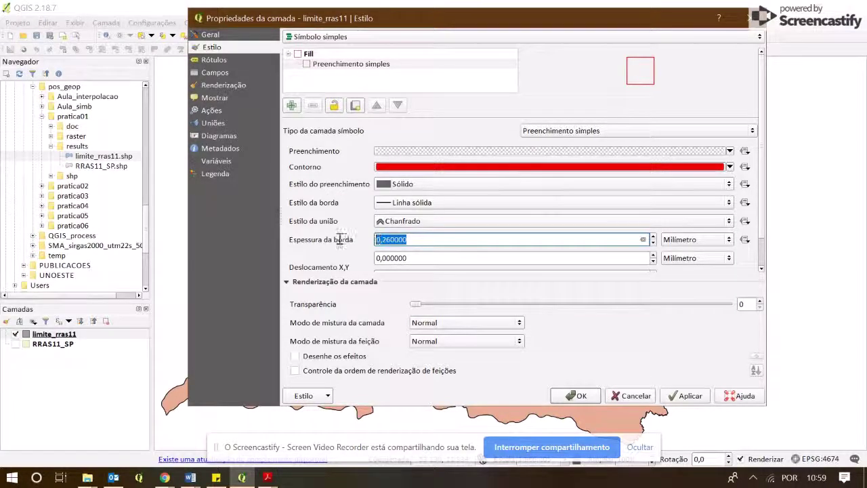
{"action": "type", "text": "1"}
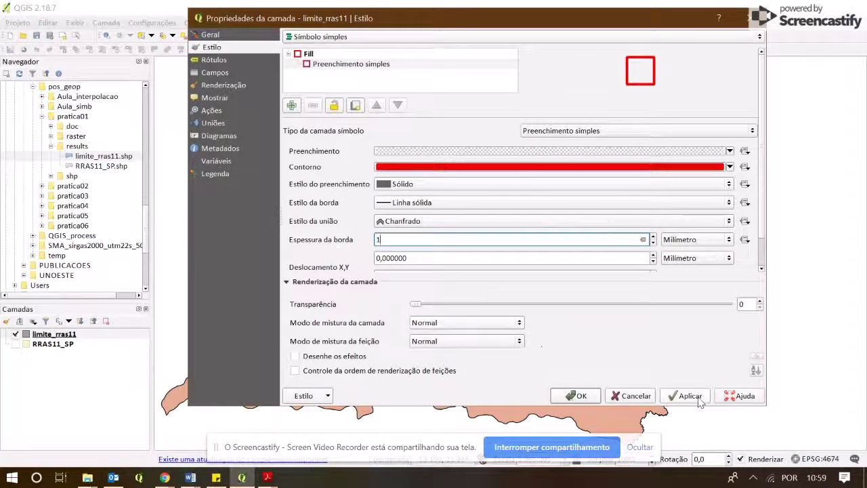
{"action": "left_click", "coordinate": [572, 395]}
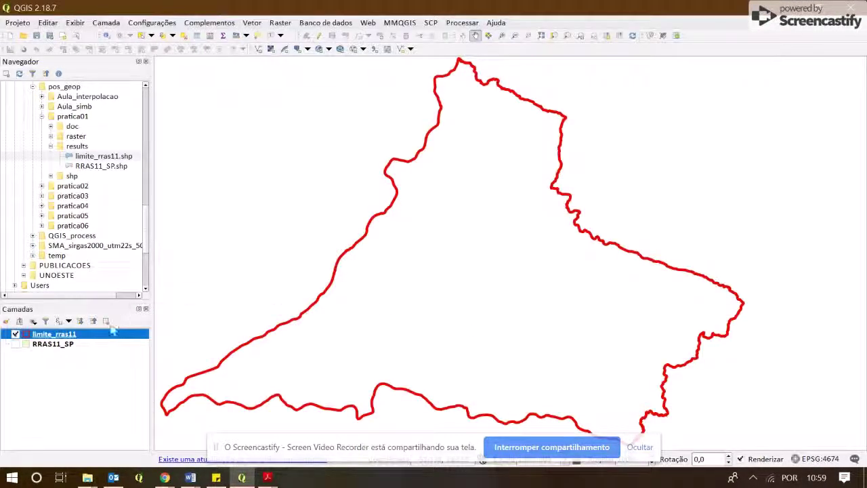
Move the RRAS11_SP layer above limite_rras11 in the layer order and make it visible
{"action": "left_click_drag", "start_coordinate": [57, 343], "coordinate": [37, 332]}
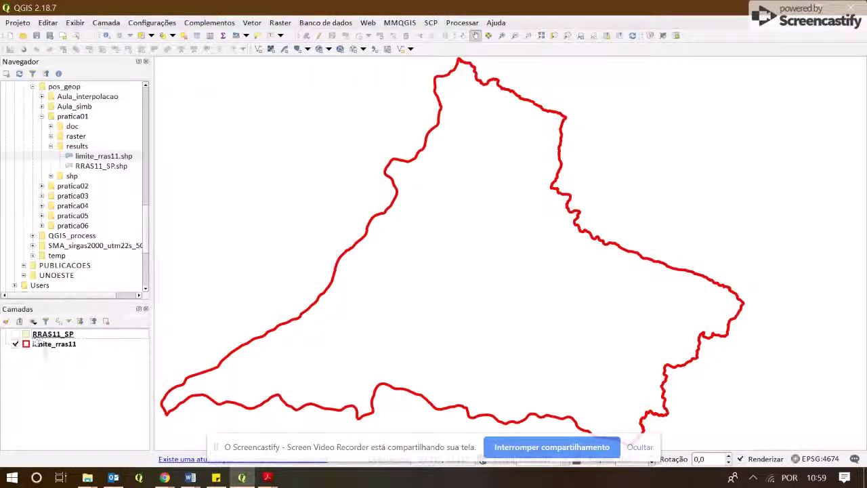
{"action": "left_click", "coordinate": [15, 334]}
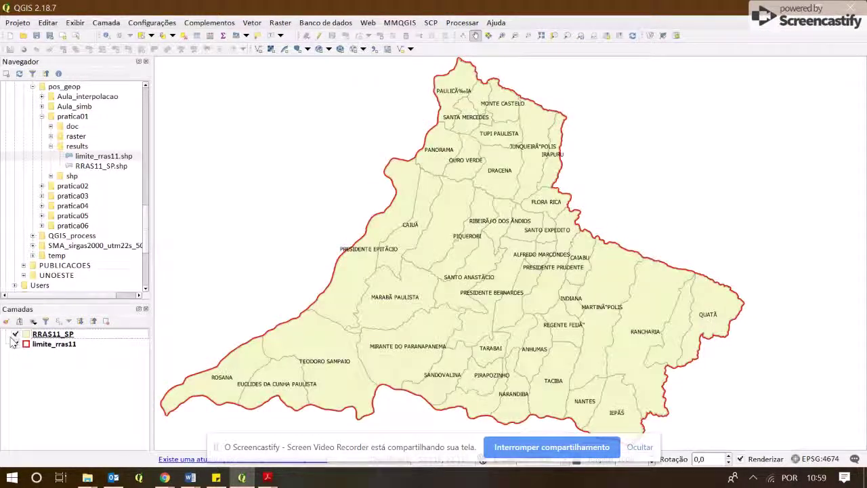
{"action": "left_click", "coordinate": [54, 335]}
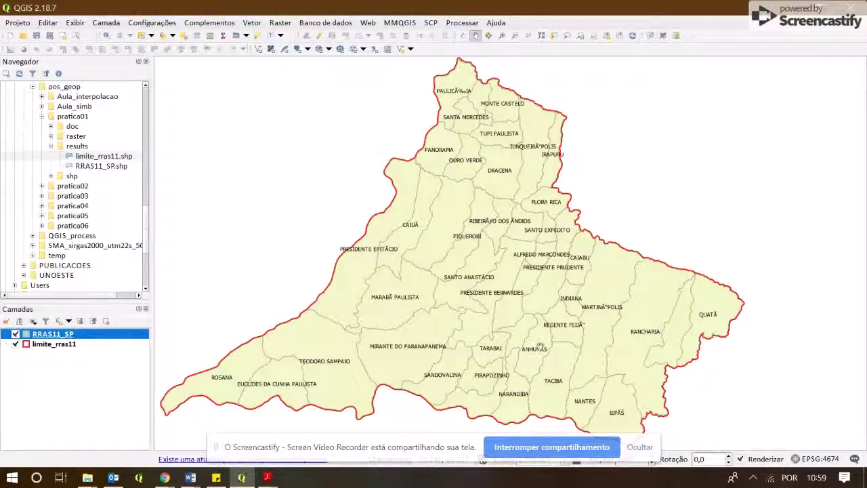
Compare the dissolved boundary with the municipalities by hiding and showing the RRAS11_SP layer, leaving it visible
{"action": "left_click", "coordinate": [15, 334]}
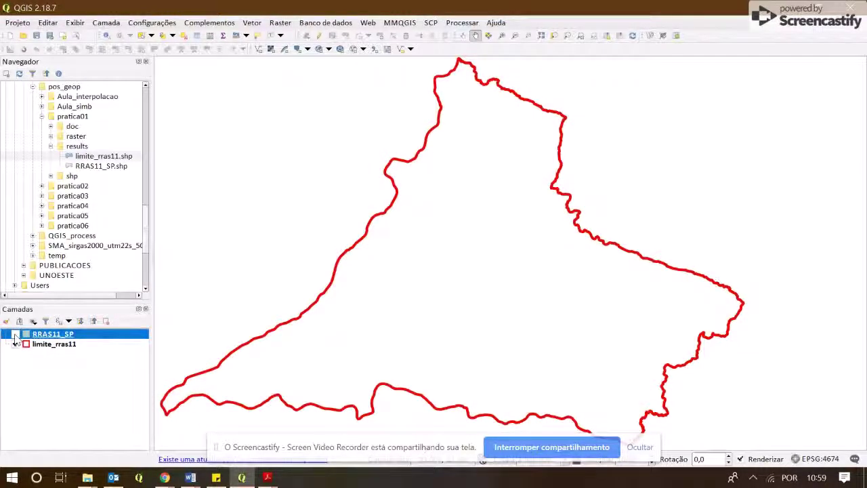
{"action": "left_click", "coordinate": [14, 335]}
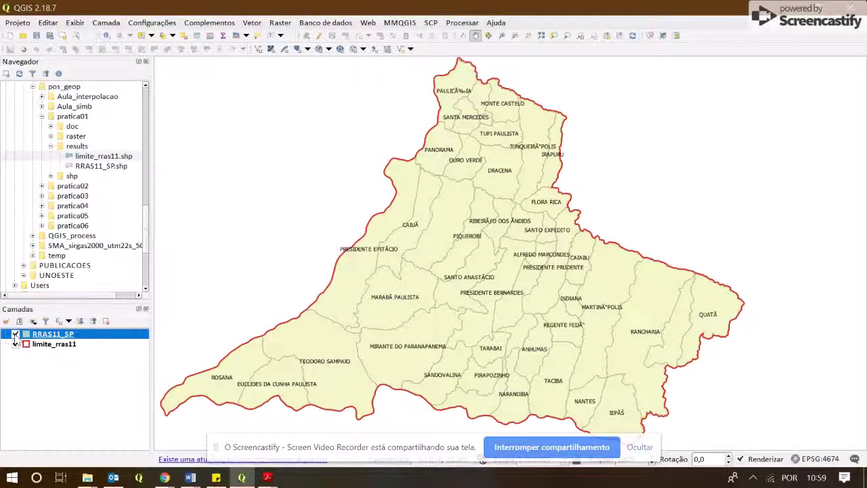
{"action": "left_click", "coordinate": [15, 334]}
{"action": "left_click", "coordinate": [14, 335]}
{"action": "mouse_move", "coordinate": [571, 313]}
{"action": "left_mouse_down"}
{"action": "mouse_move", "coordinate": [592, 312]}
{"action": "mouse_move", "coordinate": [590, 302]}
{"action": "mouse_move", "coordinate": [589, 314]}
{"action": "left_mouse_up"}
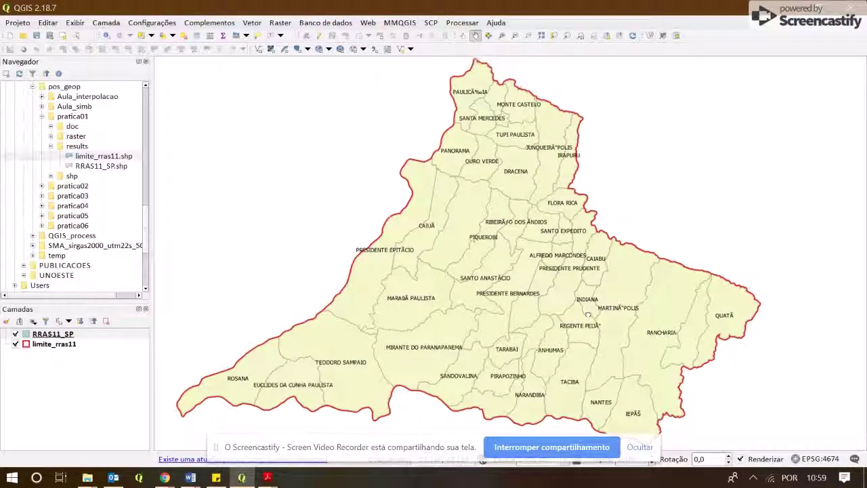